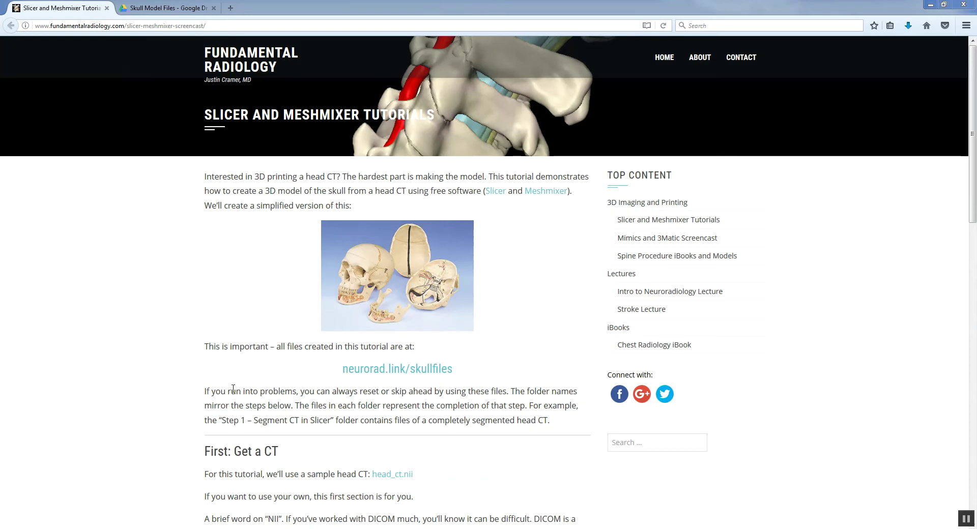
Step: Open slicer.mrml from the Step 1 - Segment CT in Slicer folder to launch 3D Slicer
mouse_move(107, 528)
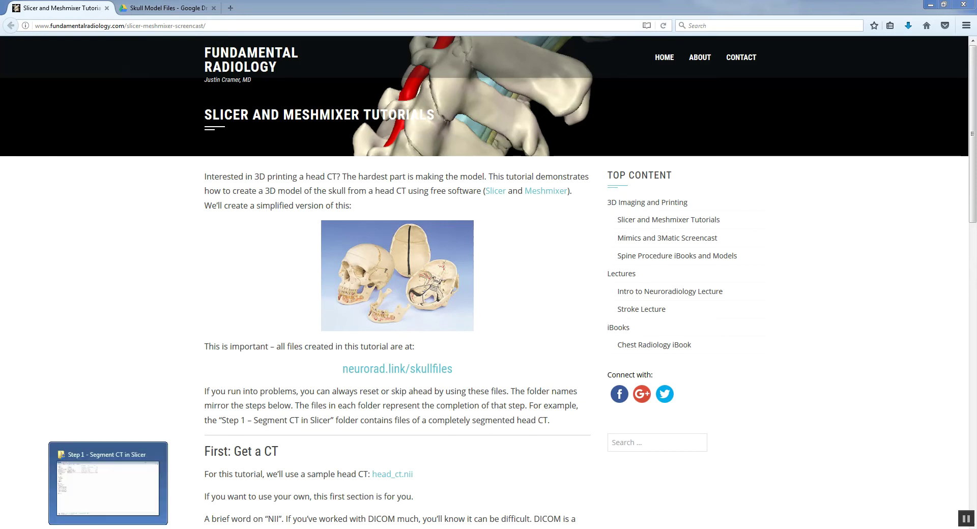
click(131, 495)
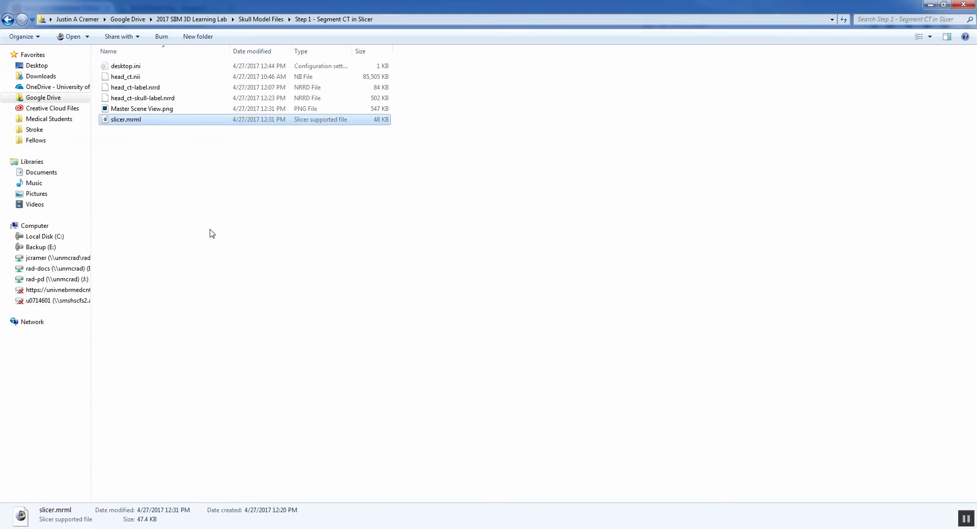
drag(204, 198, 125, 78)
click(141, 149)
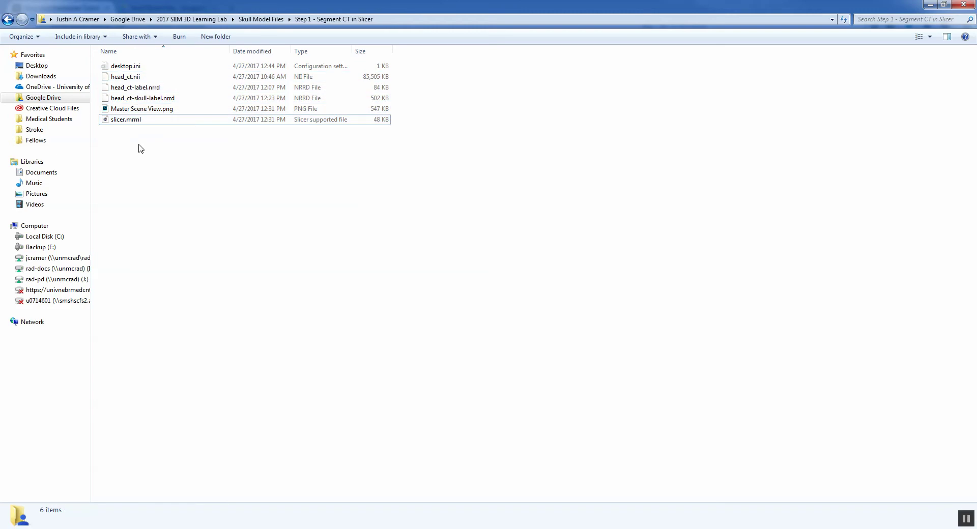
click(126, 121)
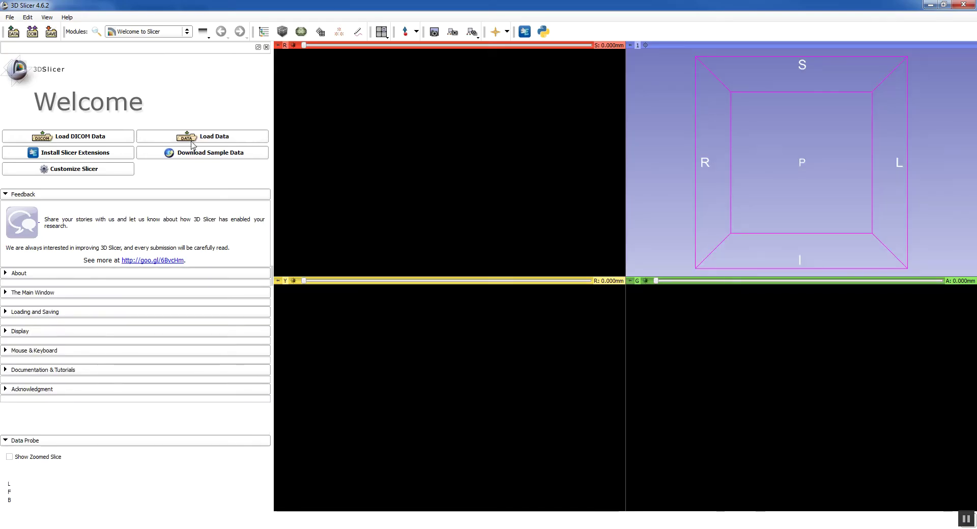
Step: Add the slicer.mrml scene via Load Data, showing head_ct with the yellow skull label
click(193, 139)
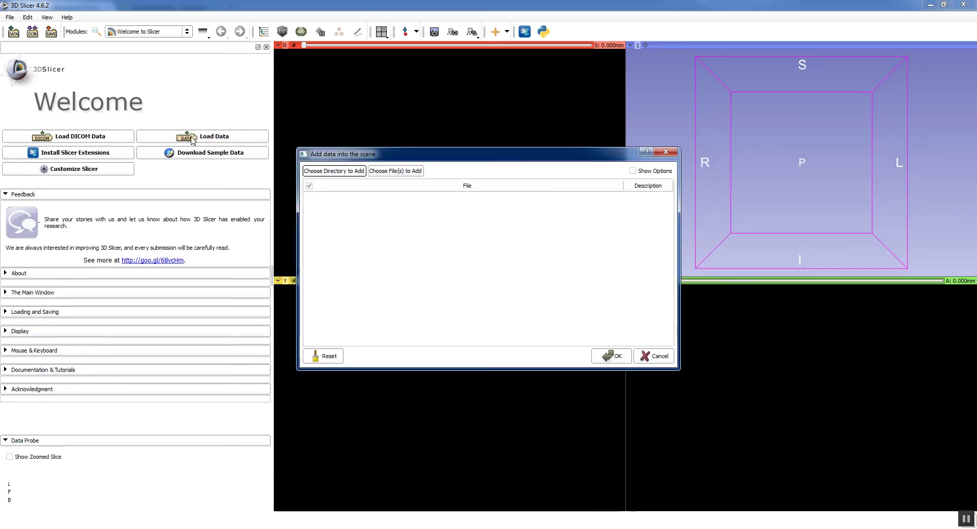
click(402, 173)
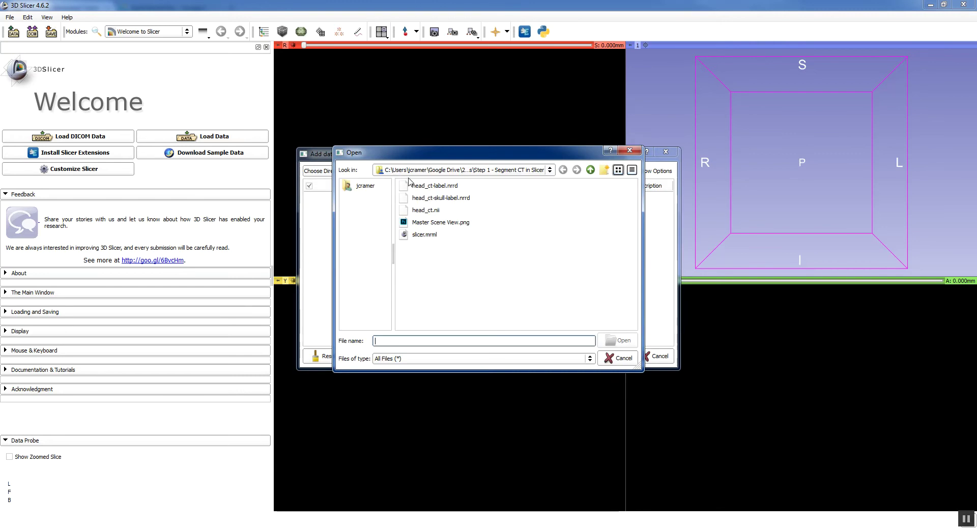
click(427, 235)
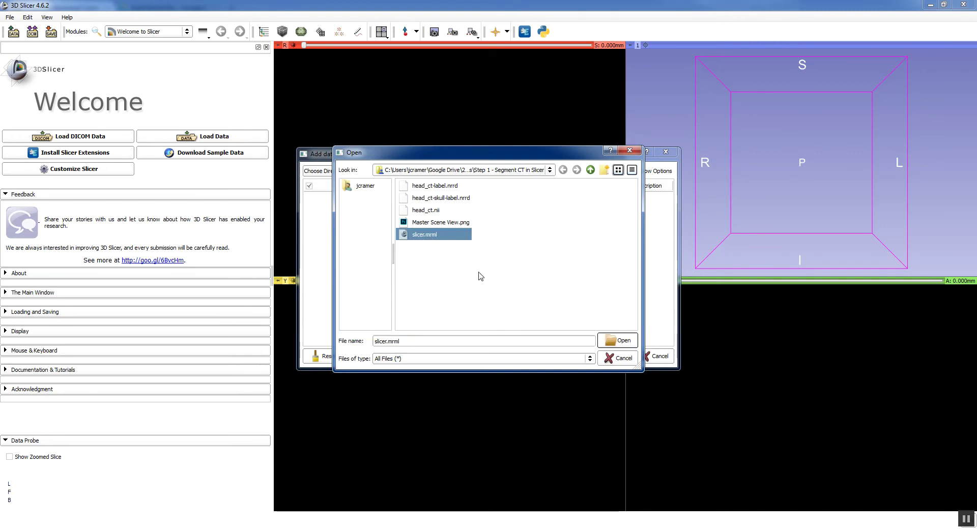
click(618, 342)
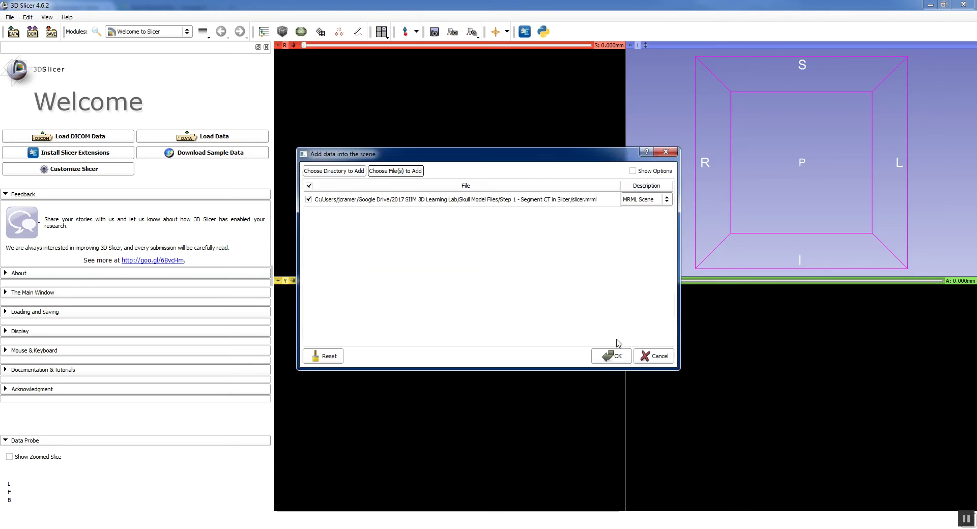
click(615, 355)
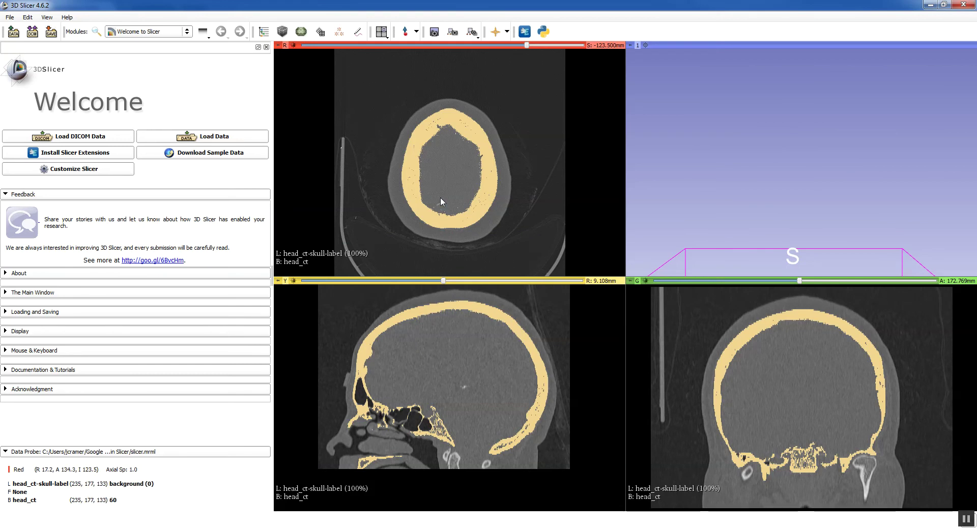
scroll(440, 198, down, 3)
scroll(440, 198, down, 12)
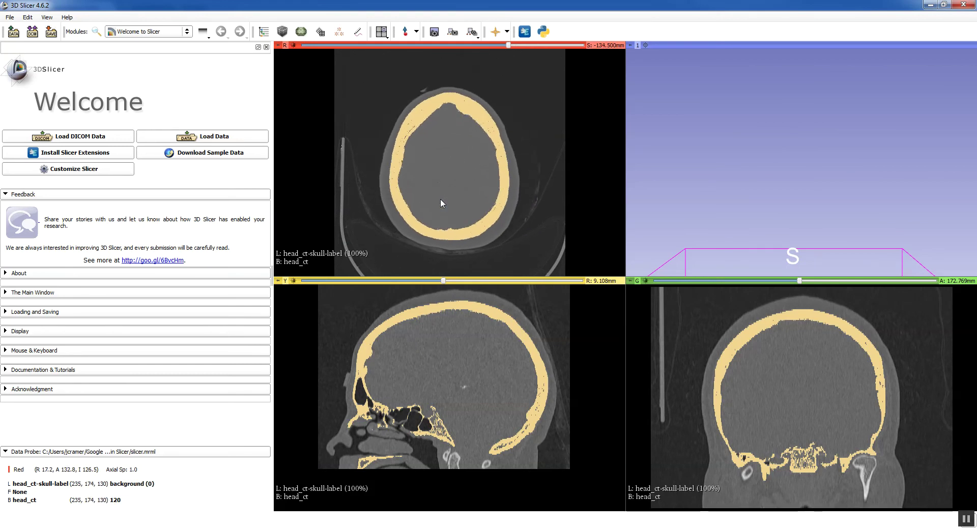
scroll(440, 199, down, 15)
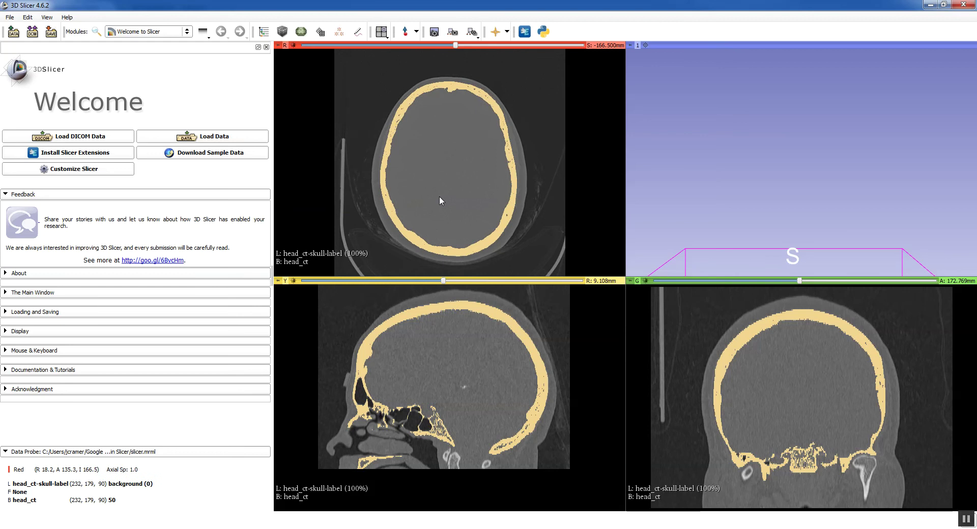
scroll(435, 213, down, 17)
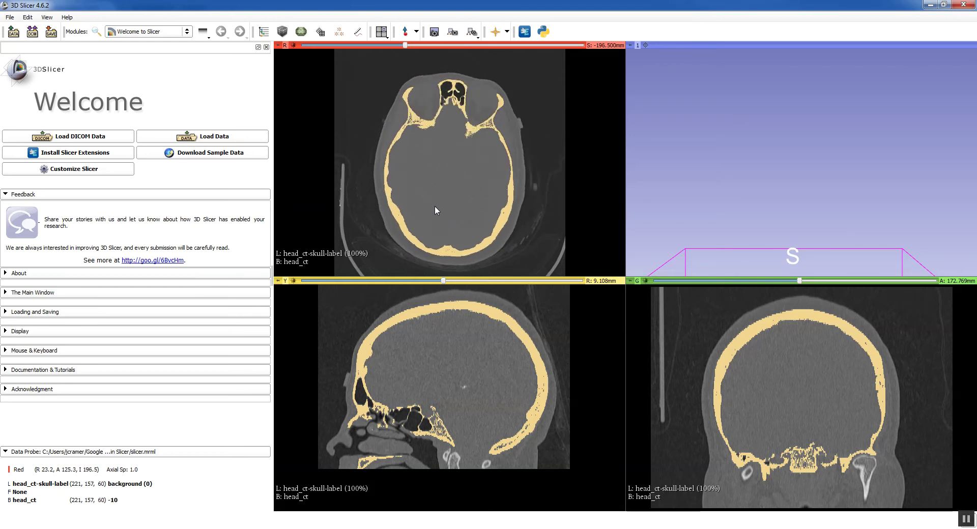
scroll(435, 206, down, 9)
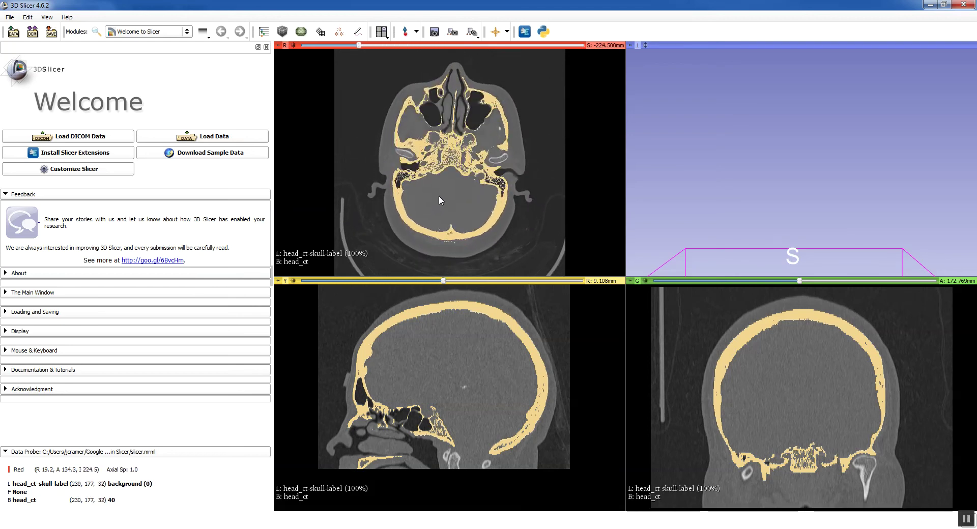
scroll(428, 176, down, 2)
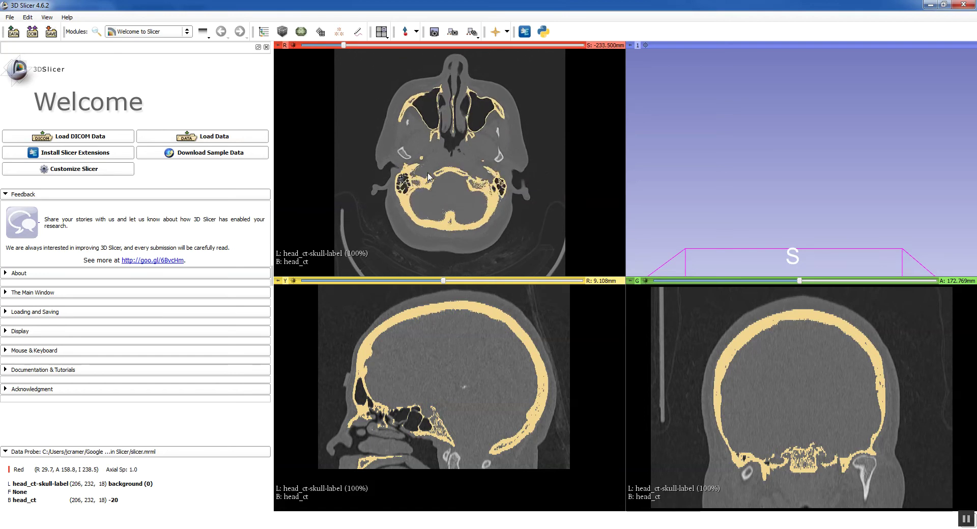
scroll(429, 176, down, 9)
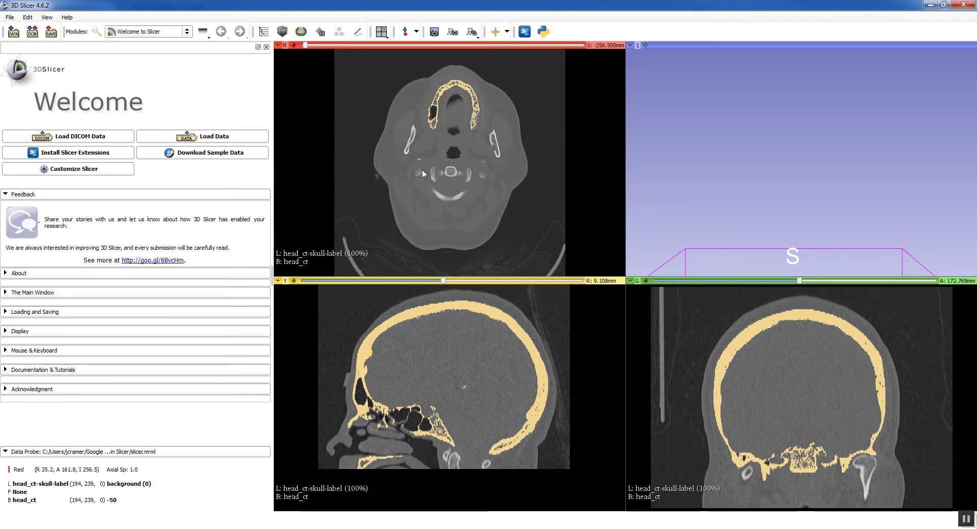
scroll(422, 172, up, 8)
scroll(422, 173, up, 13)
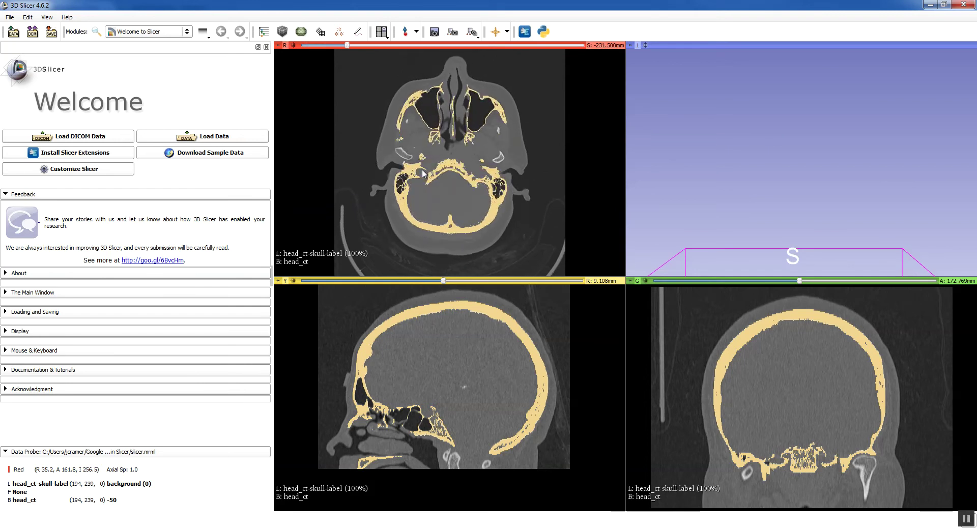
scroll(422, 169, up, 14)
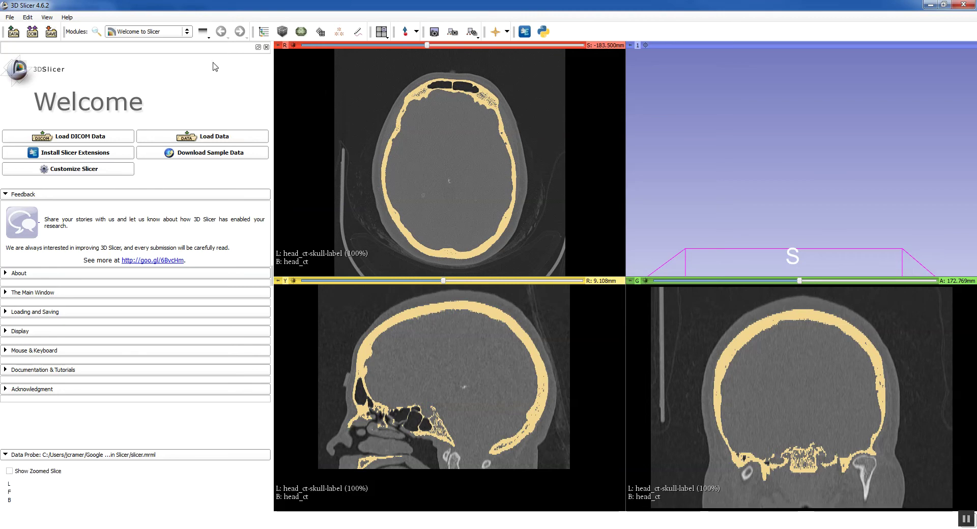
Step: Switch to the Model Maker module from the All Modules list
click(154, 34)
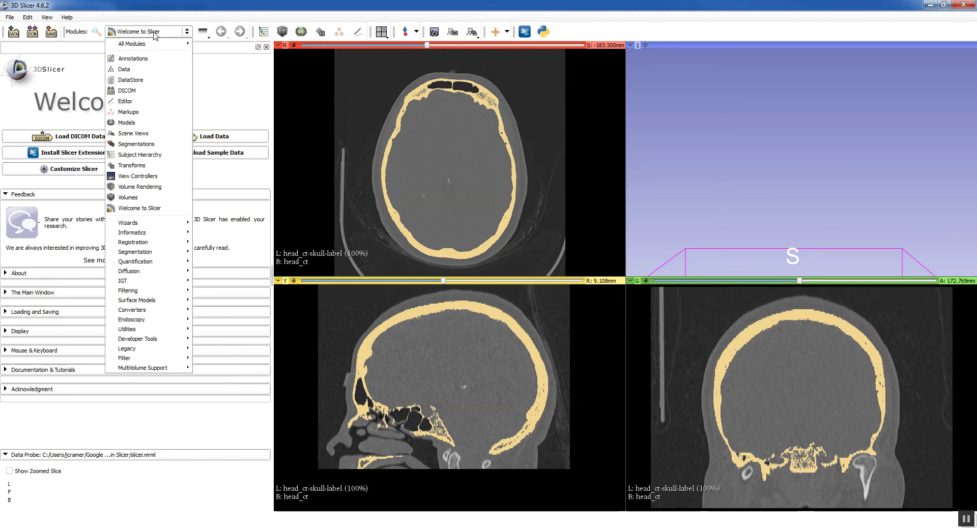
mouse_move(152, 47)
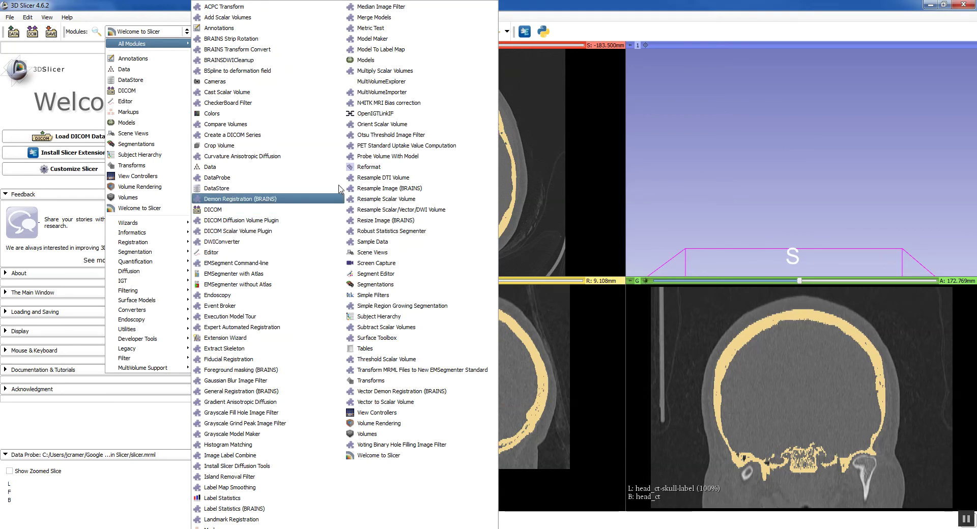
click(370, 39)
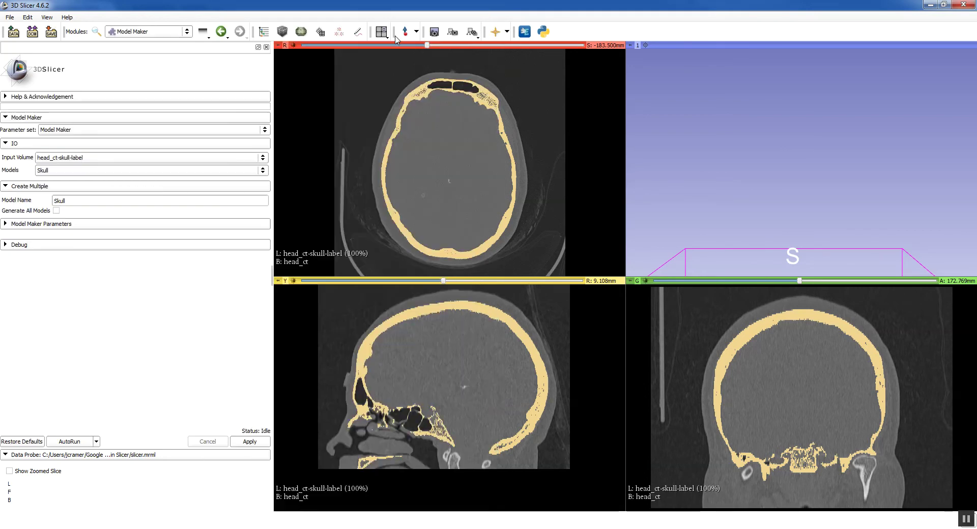
Step: Set input volume head_ct-skull-label, model hierarchy Skull, and model name Skull
click(80, 159)
click(49, 159)
click(59, 174)
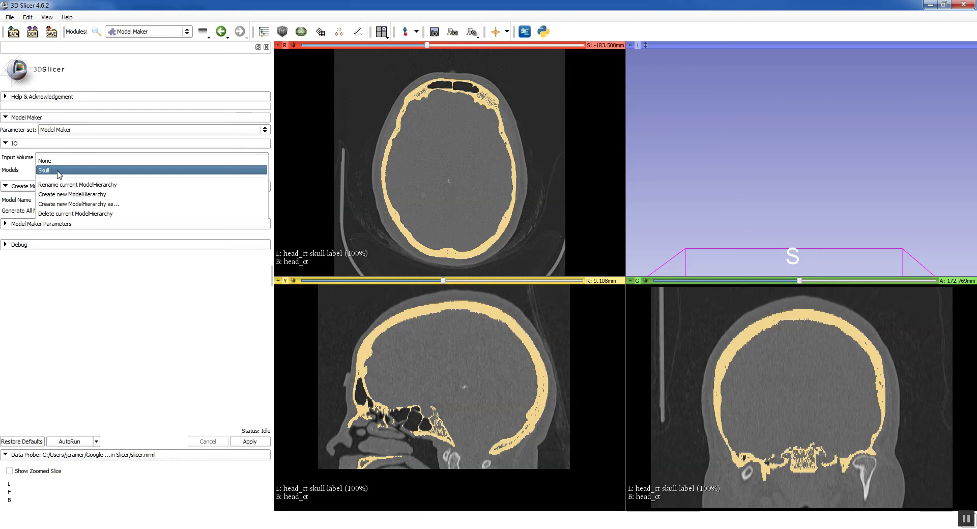
click(59, 173)
click(59, 173)
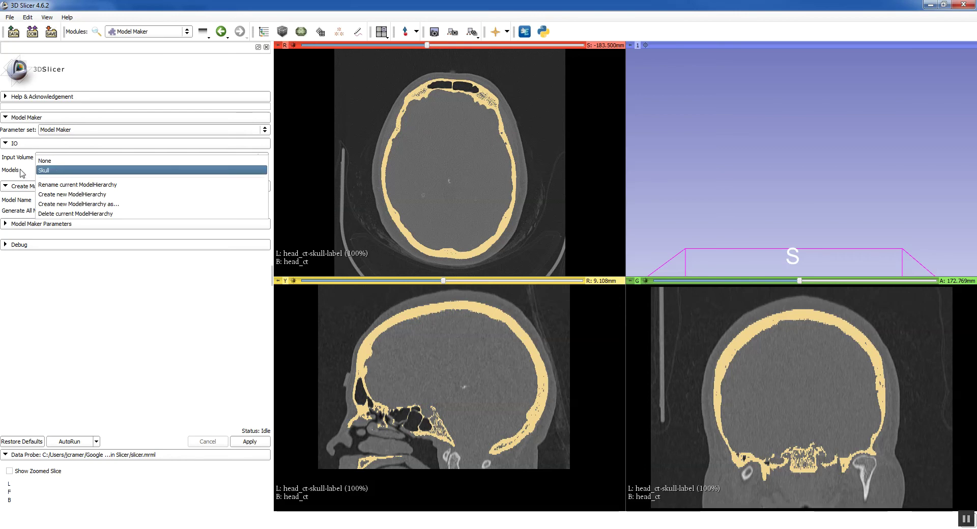
click(59, 170)
click(61, 171)
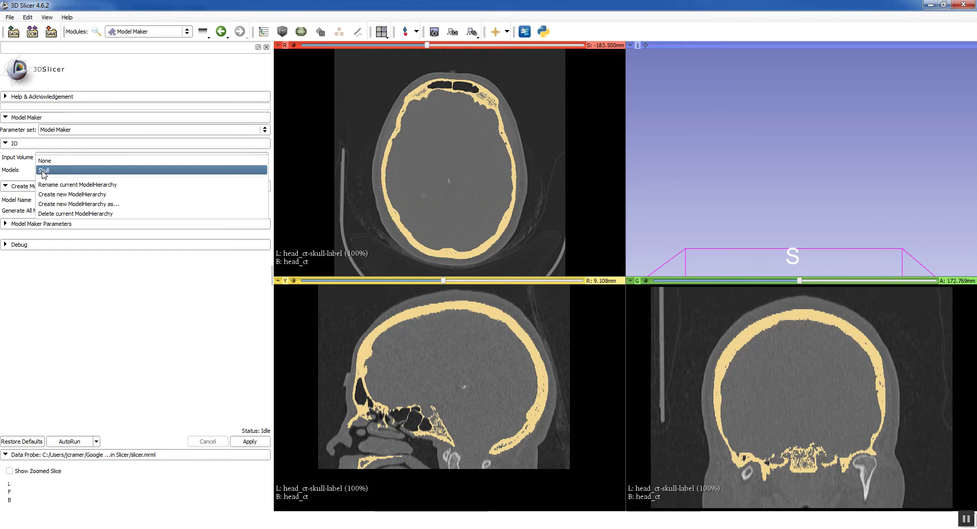
click(85, 204)
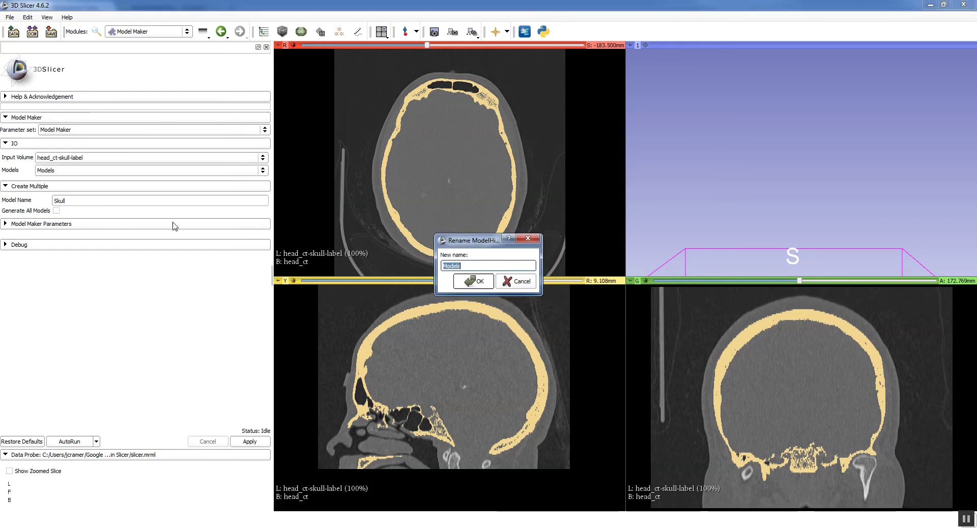
click(523, 282)
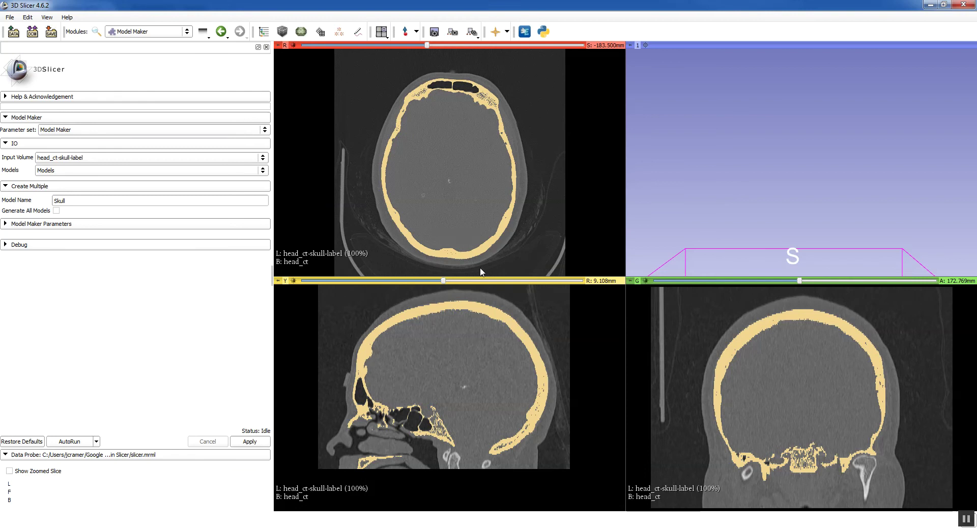
click(52, 171)
click(48, 160)
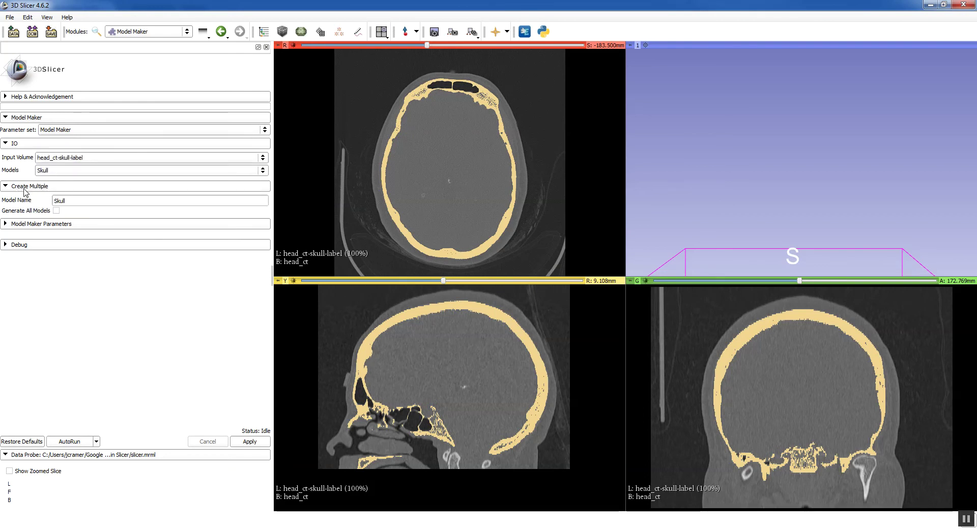
click(71, 200)
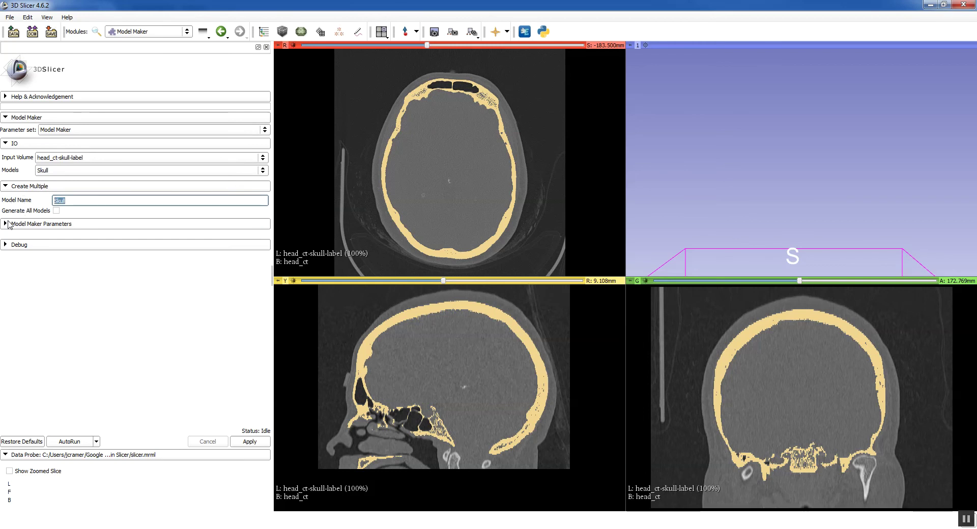
Step: Expand the Parameters section and confirm Start Label and End Label both read 140
click(5, 225)
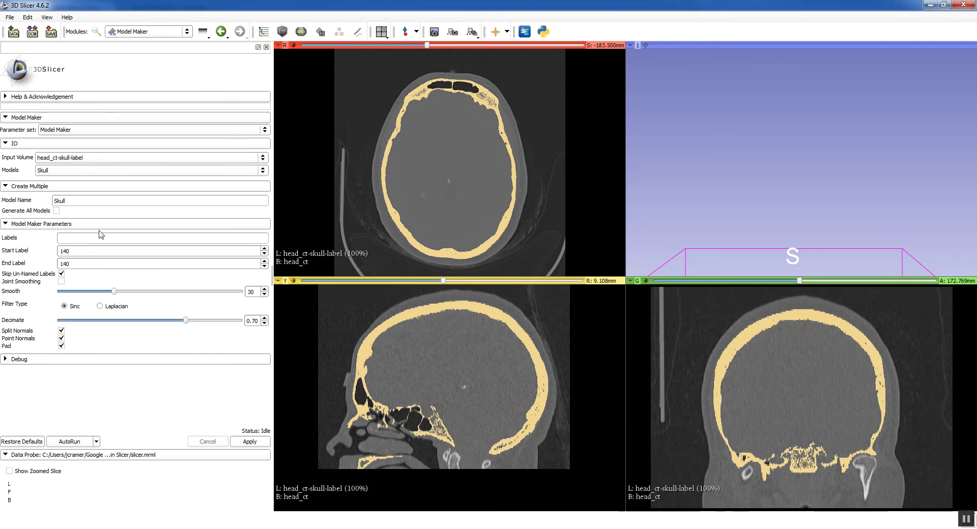
double_click(64, 251)
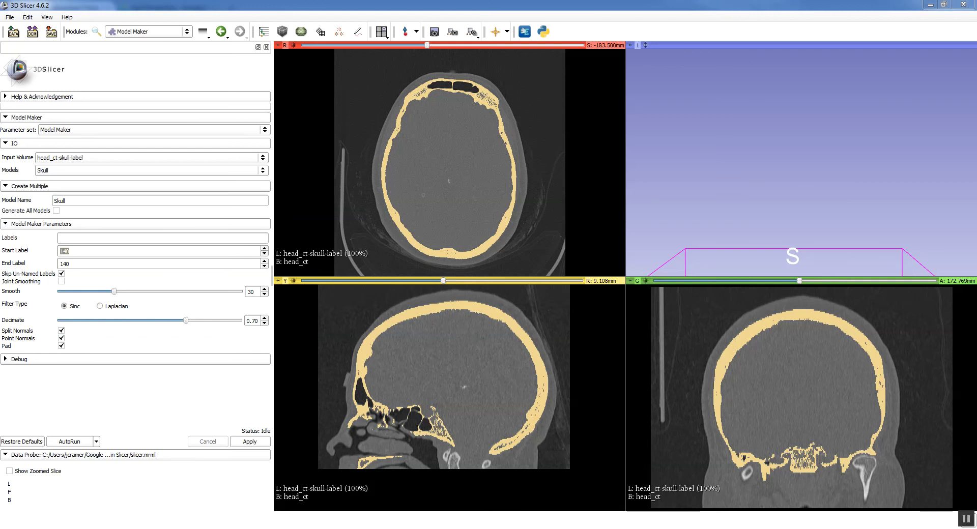
click(74, 261)
drag(86, 263, 60, 264)
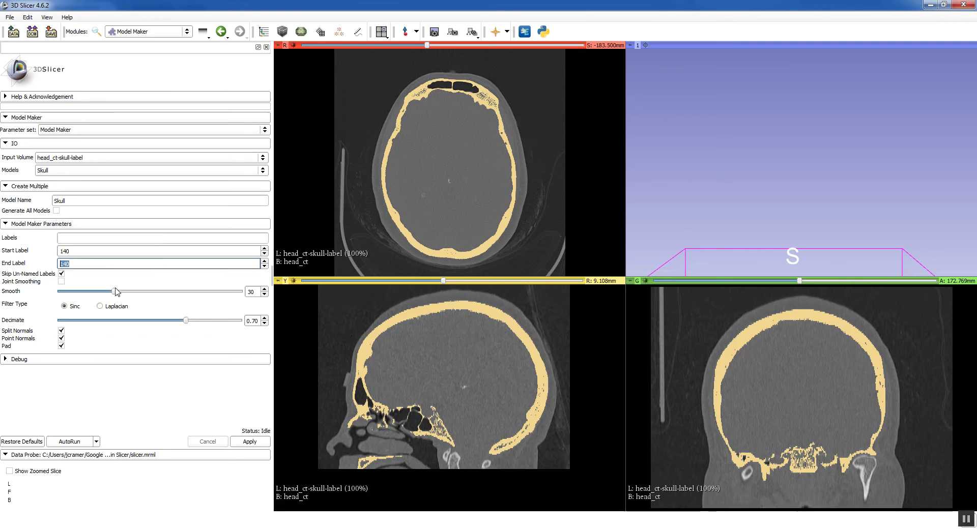
click(82, 266)
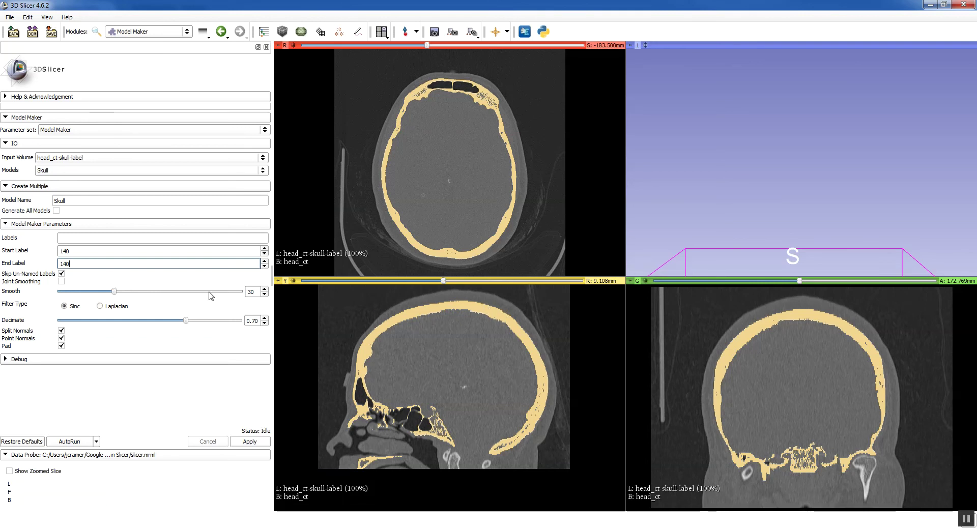
Step: Raise the Smooth slider to 35 while leaving Decimate at 0.70
drag(114, 292, 126, 293)
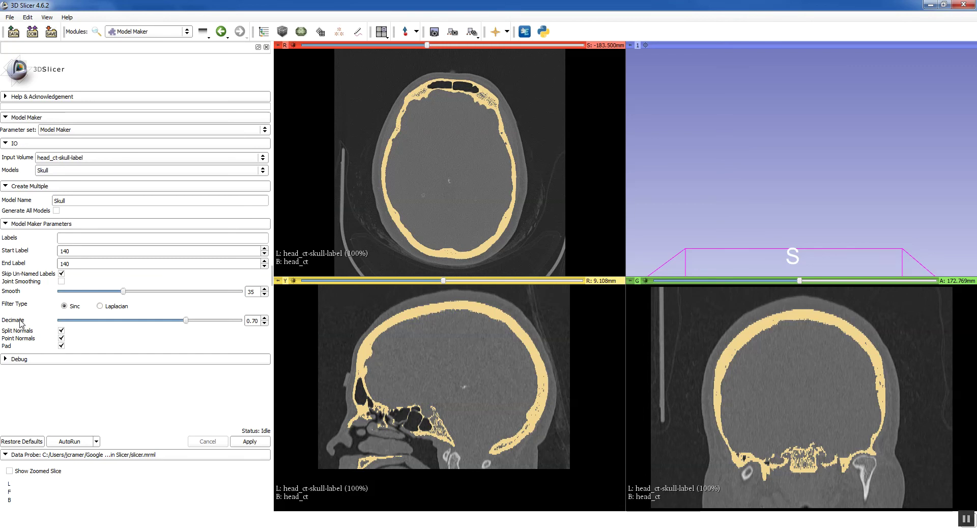
mouse_move(19, 321)
Step: Apply Model Maker and let the Skull model build reach Completed at 100%
click(250, 440)
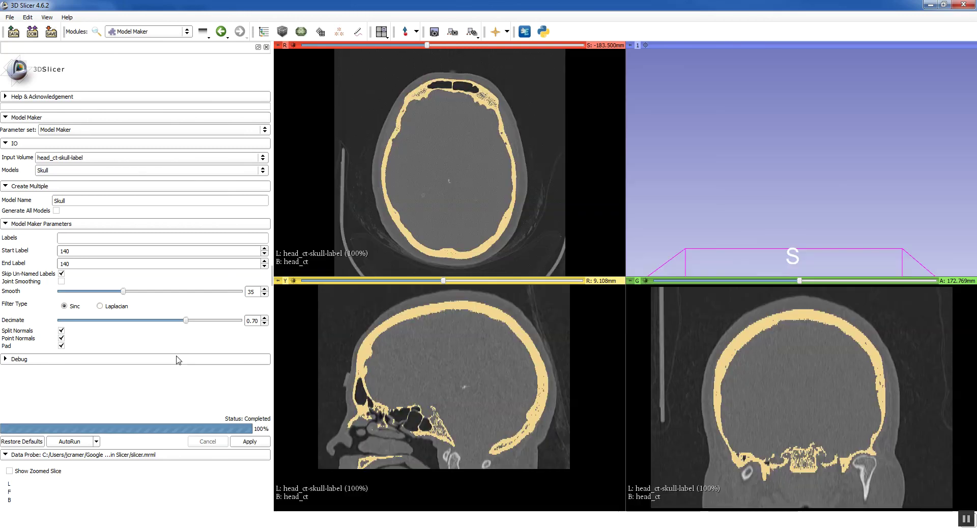
Step: Zoom the 3D view onto the skull model and rotate it to a near-frontal view
scroll(801, 229, down, 5)
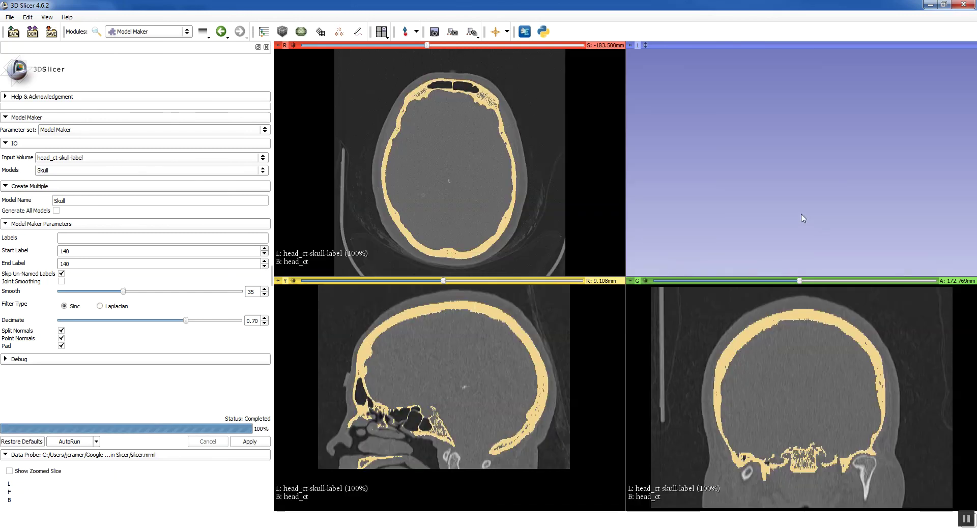
scroll(803, 216, up, 2)
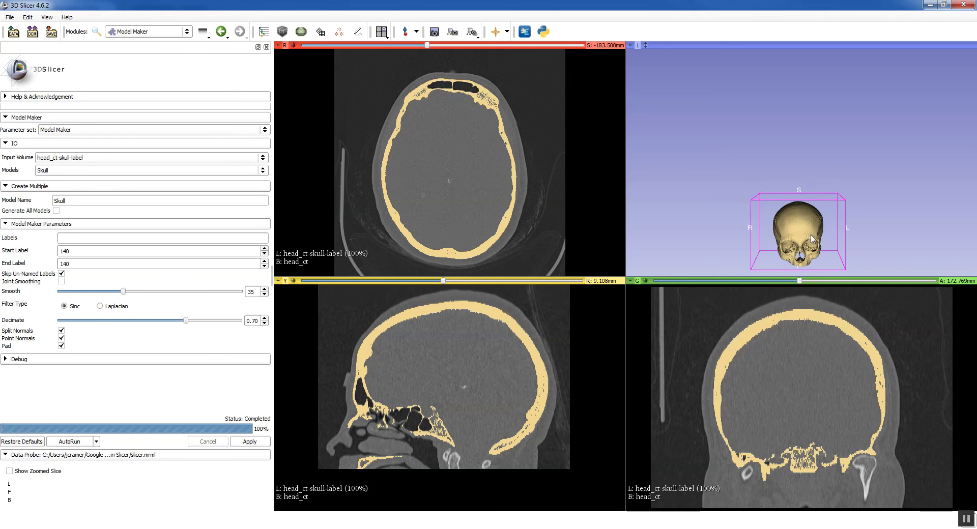
mouse_move(806, 218)
mouse_down()
mouse_move(812, 189)
mouse_move(824, 222)
mouse_up()
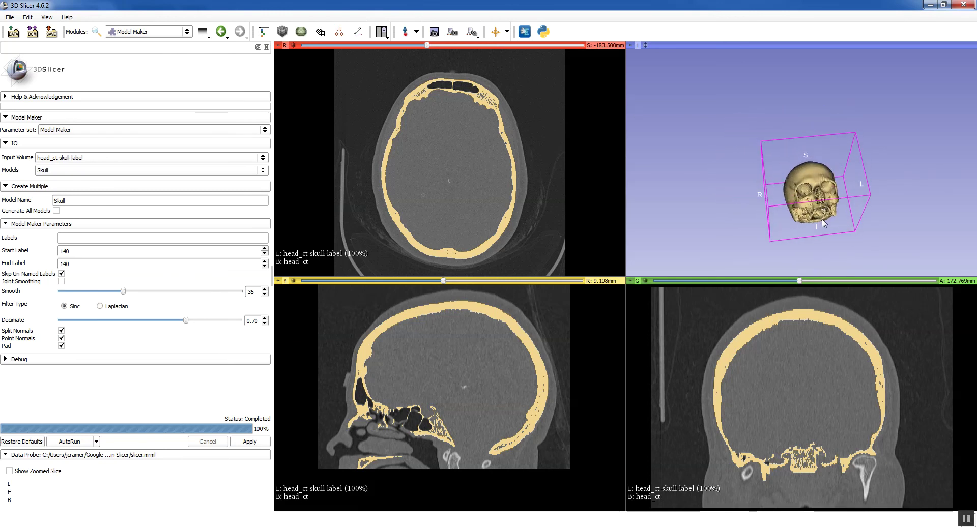
scroll(824, 229, down, 1)
scroll(824, 234, up, 4)
scroll(824, 234, up, 3)
scroll(826, 235, down, 3)
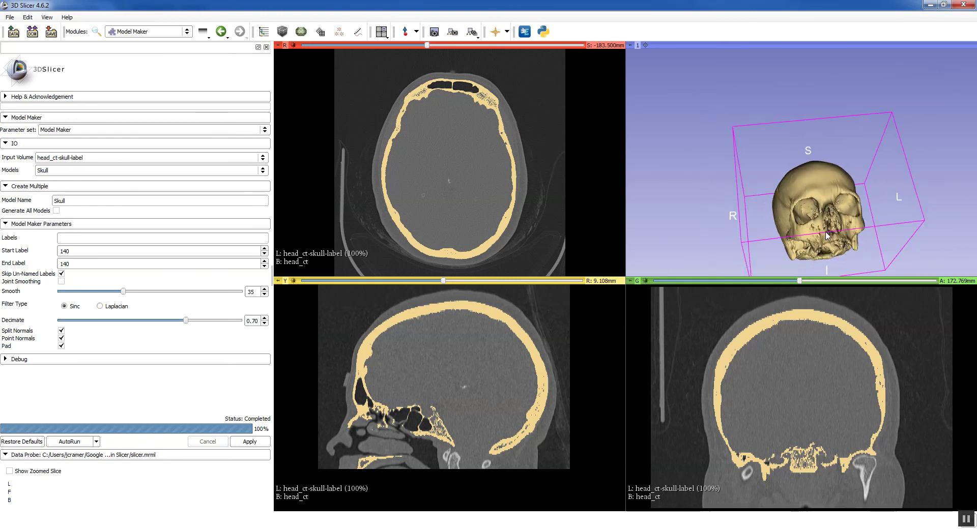
drag(825, 231, 811, 209)
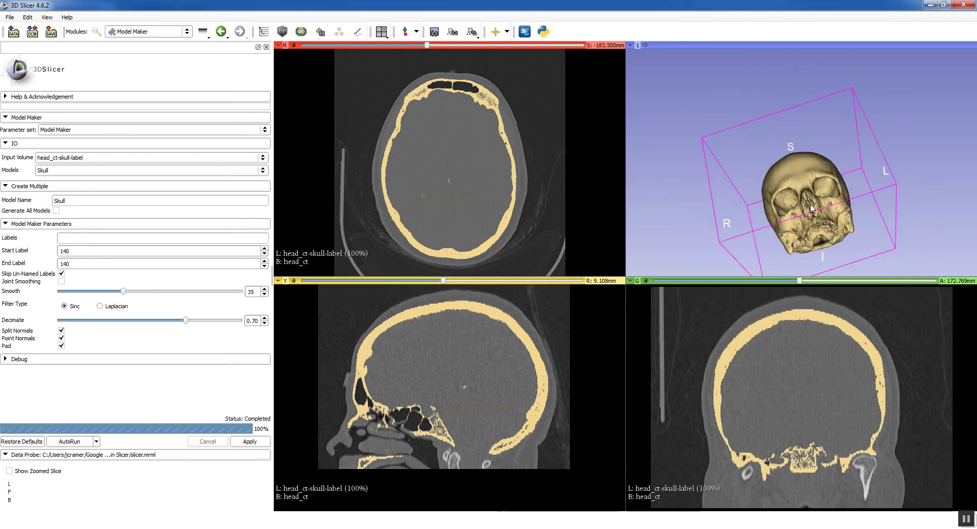
Step: Save slicer.mrml and Skull.vtk into Downloads, replacing the existing scene file
click(52, 32)
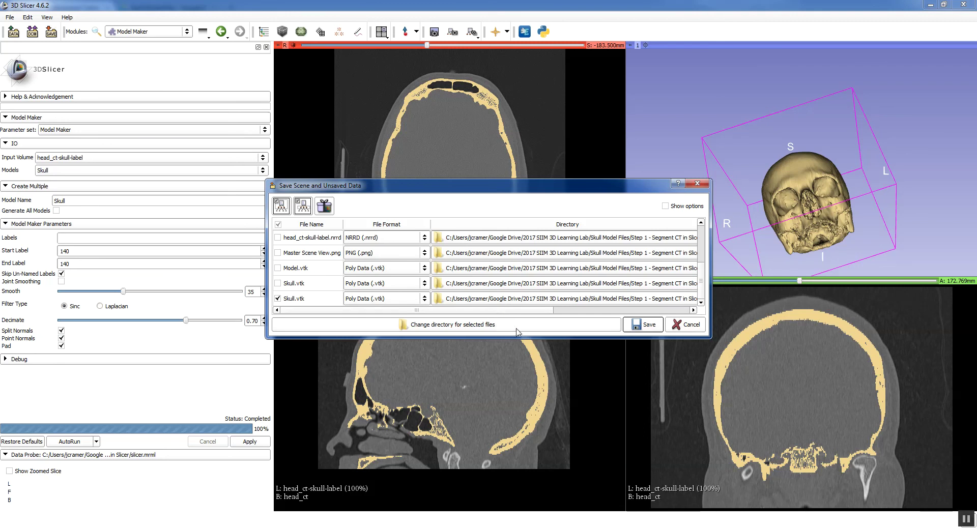
click(642, 326)
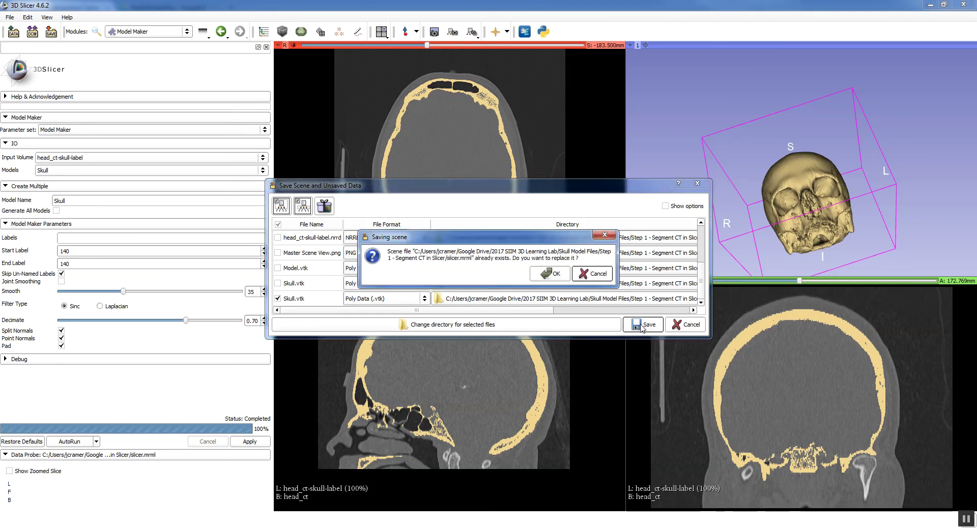
click(564, 277)
click(538, 326)
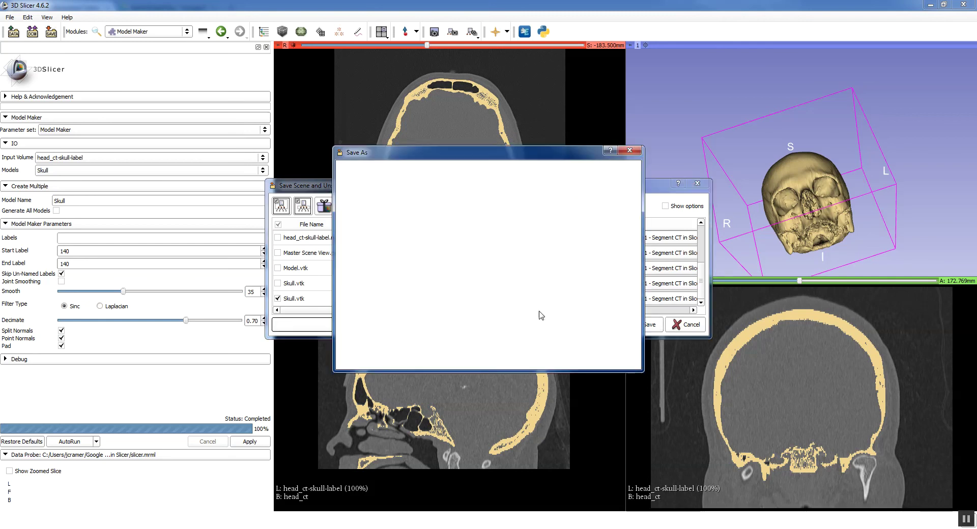
click(364, 186)
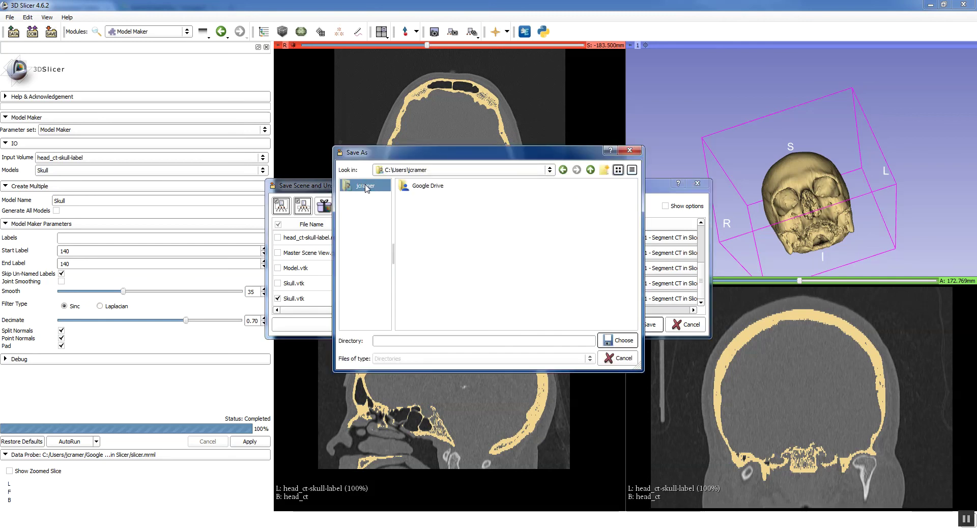
click(494, 199)
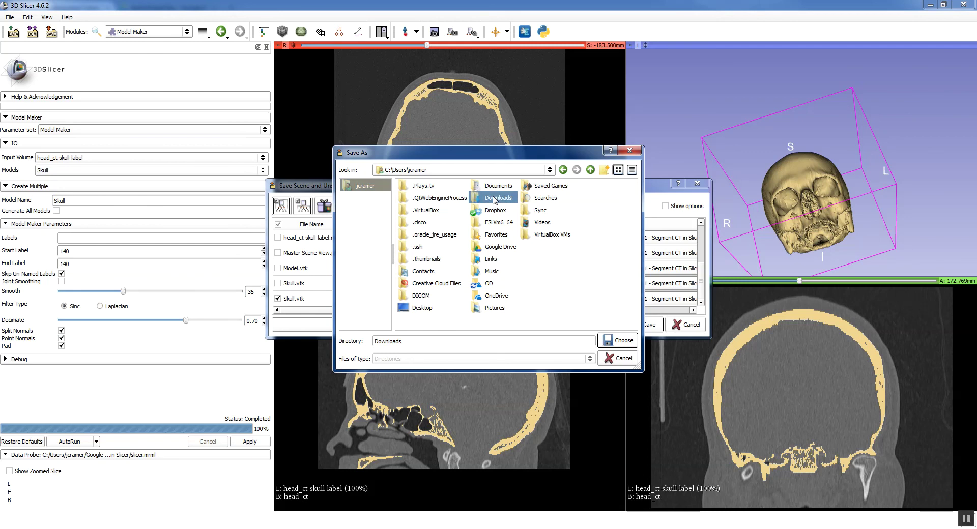
double_click(494, 199)
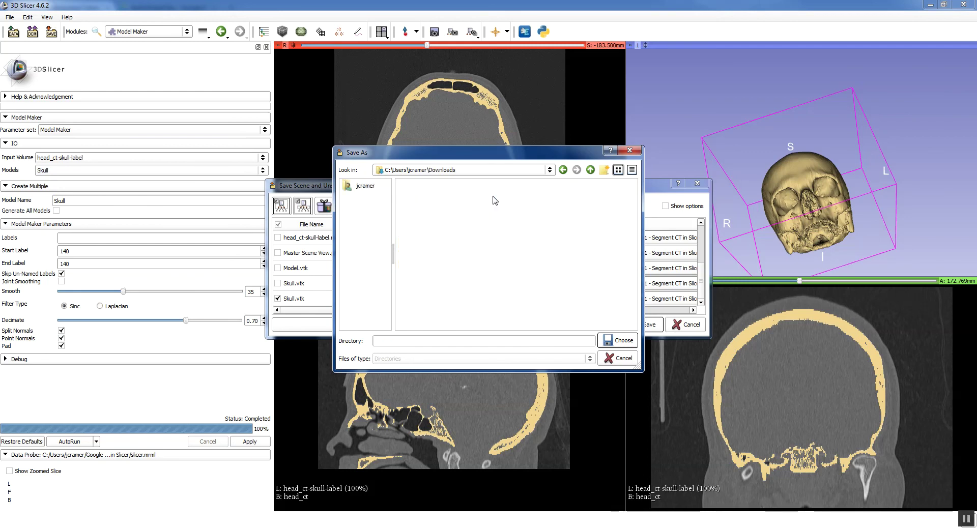
click(617, 340)
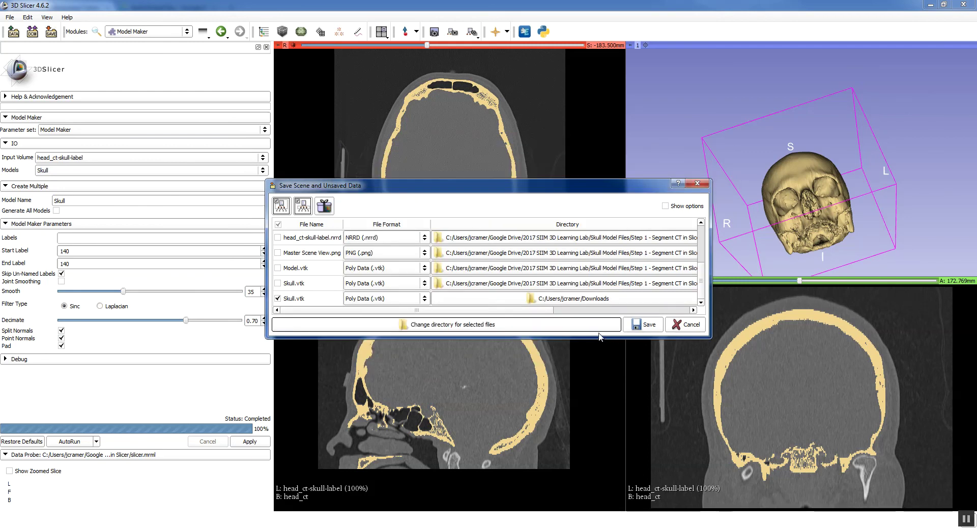
click(642, 325)
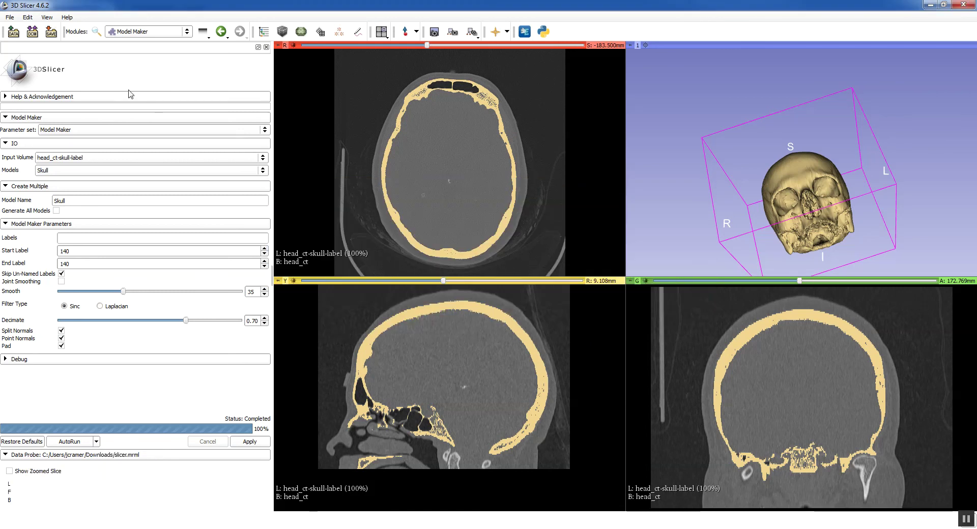
Step: Save the Skull model in STL (.stl) format as Skull.stl in Downloads
click(51, 31)
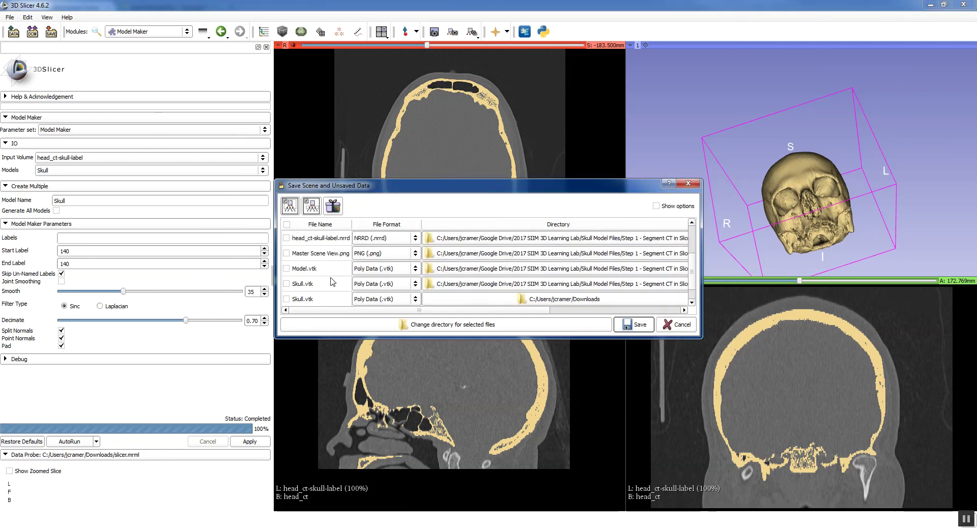
click(286, 299)
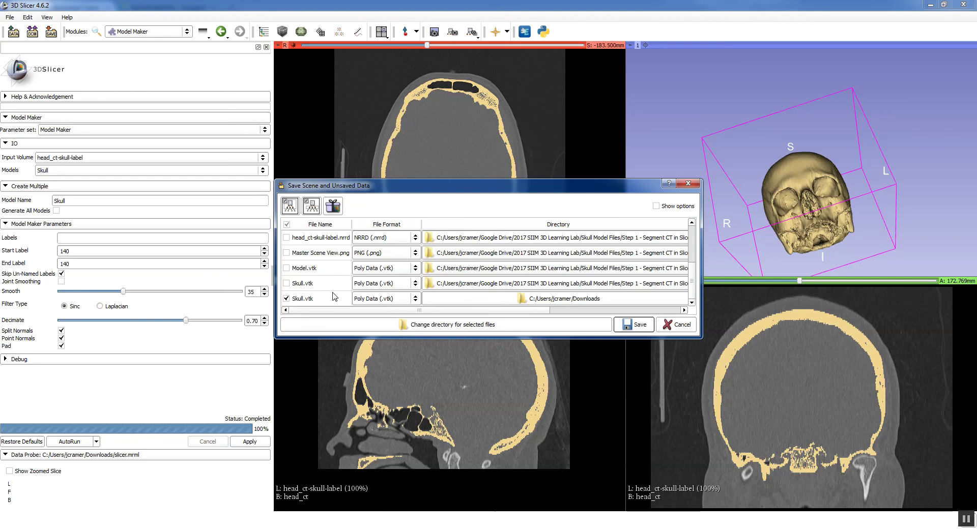
click(377, 299)
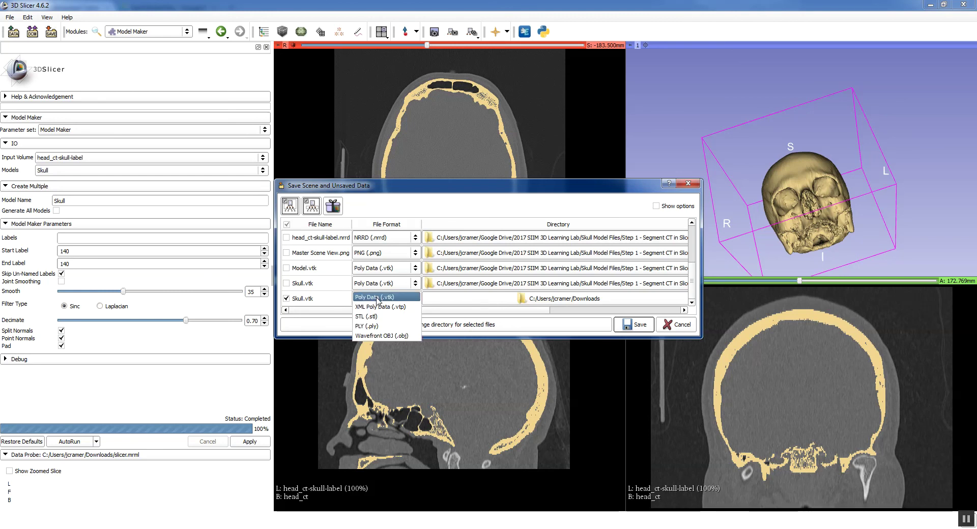
click(391, 317)
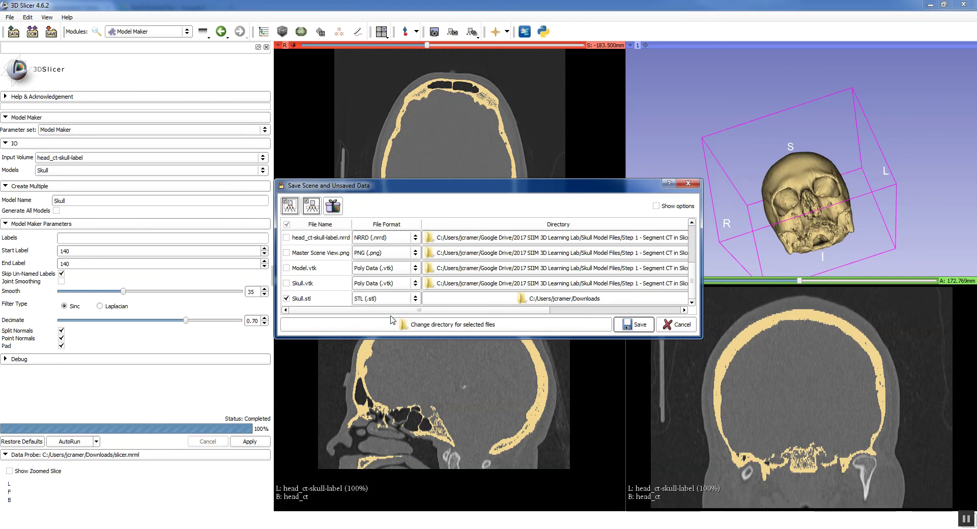
click(636, 325)
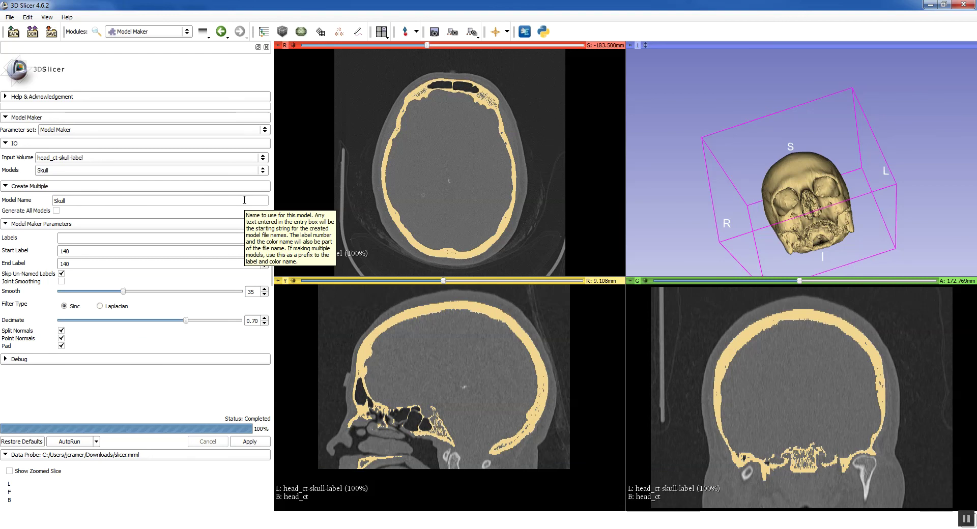
Step: Open Downloads in Windows Explorer and select Skull.stl to confirm its 35,082 KB size
click(102, 528)
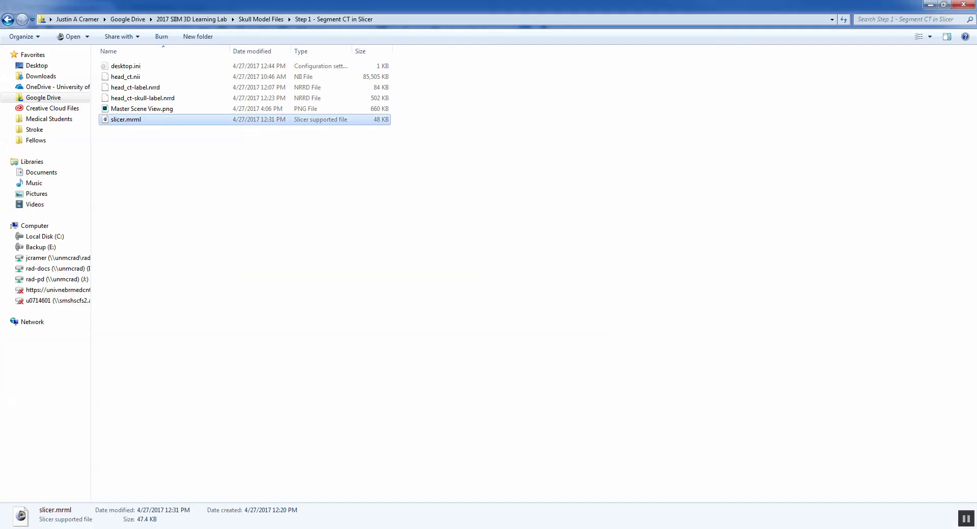
click(42, 77)
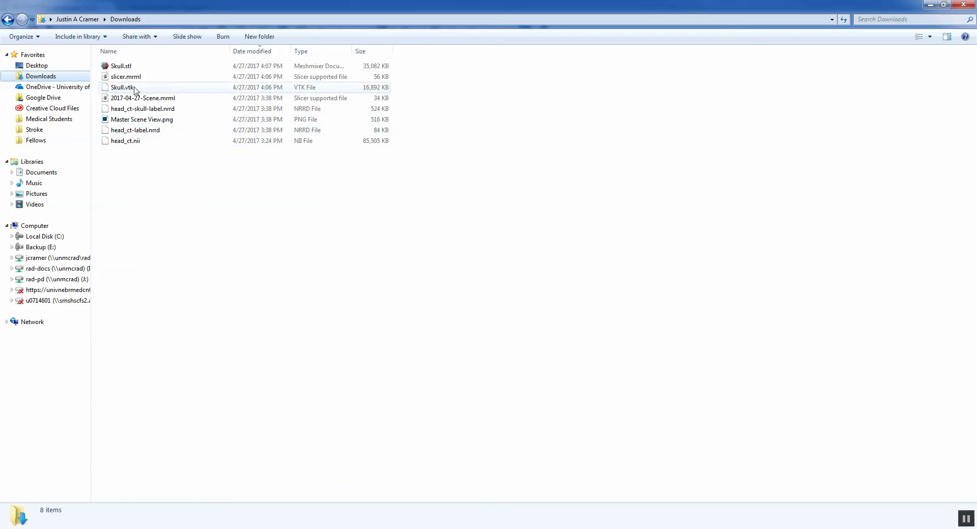
click(133, 66)
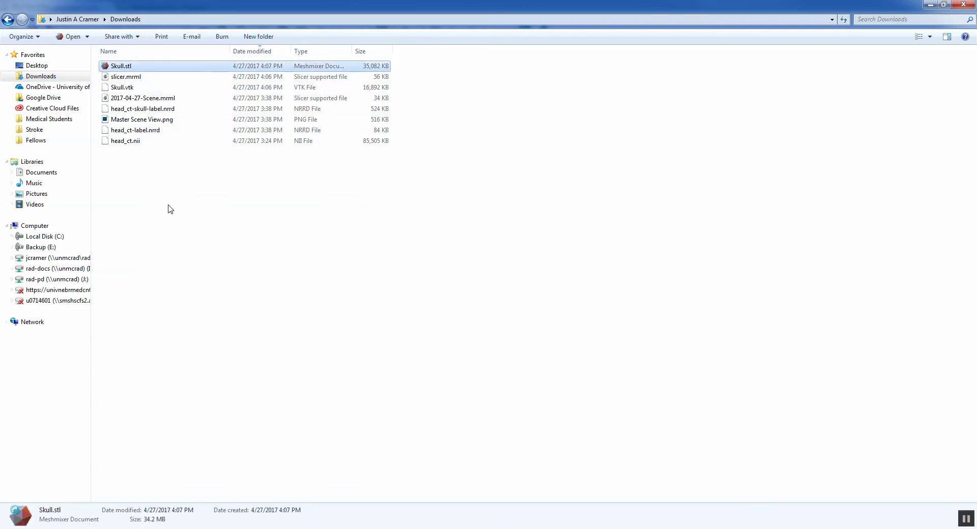